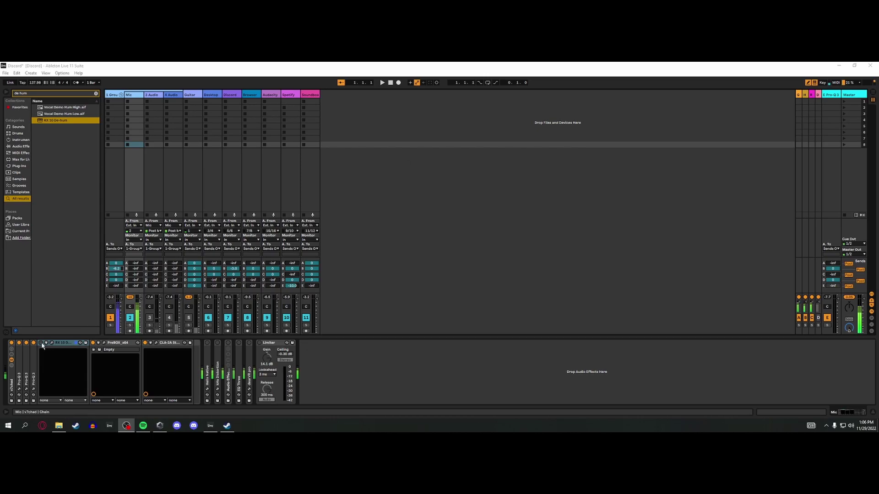
# - A/B the Mic track's RX 10 De-hum on and off several times, leaving it off
pyautogui.click(61, 329)
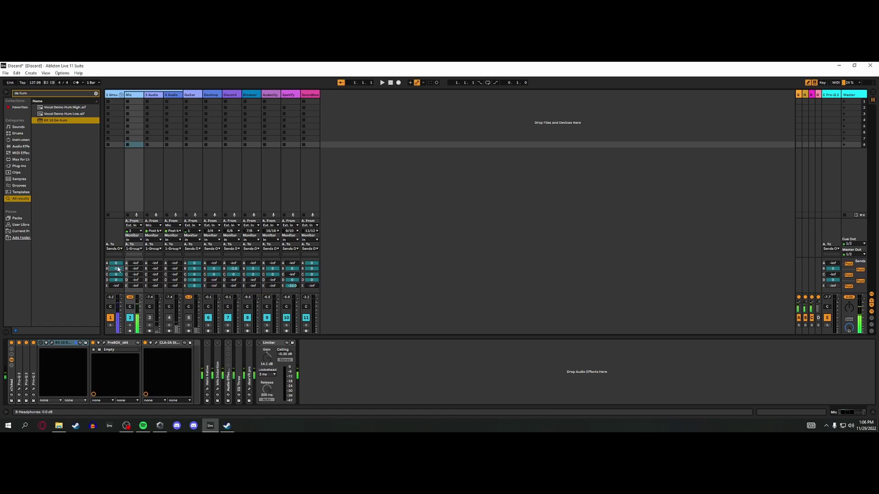
pyautogui.click(41, 343)
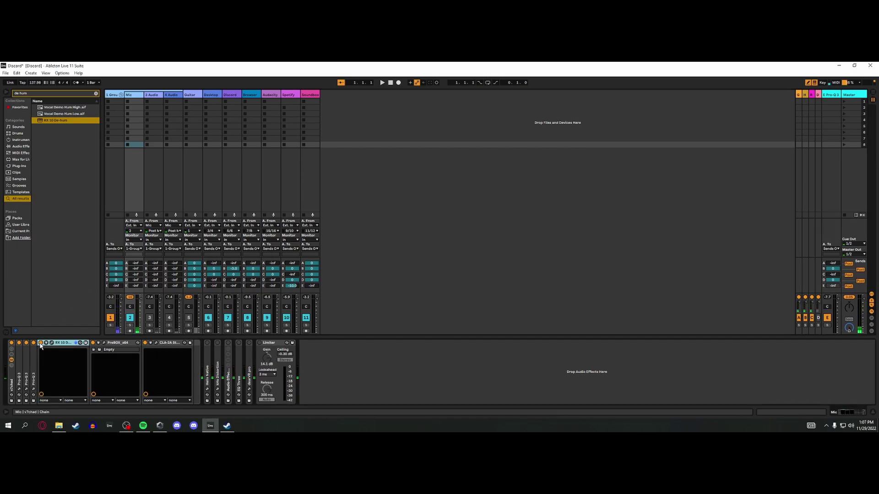
pyautogui.click(41, 343)
pyautogui.click(40, 343)
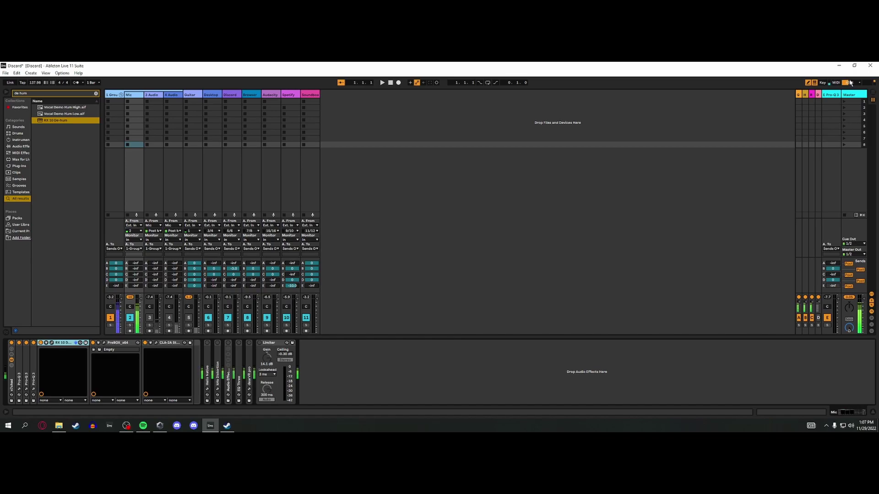
pyautogui.click(41, 342)
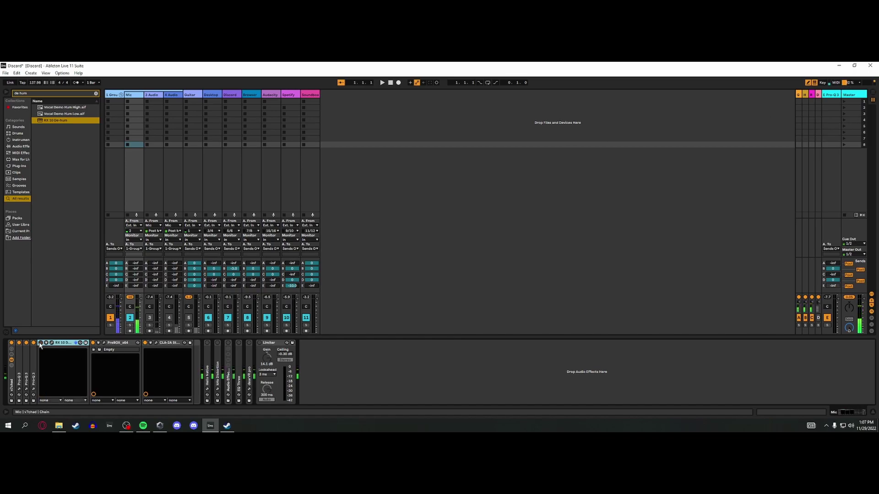
pyautogui.click(40, 343)
pyautogui.click(40, 342)
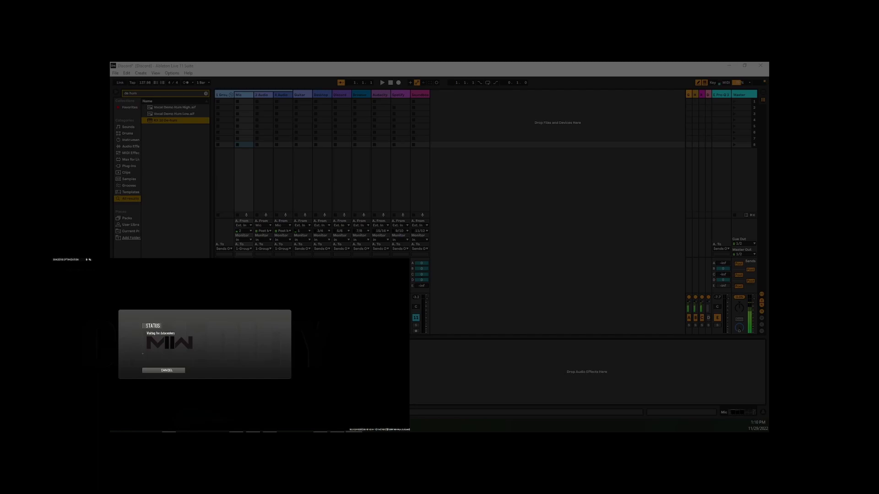
pyautogui.hotkey('alt', 'Tab')
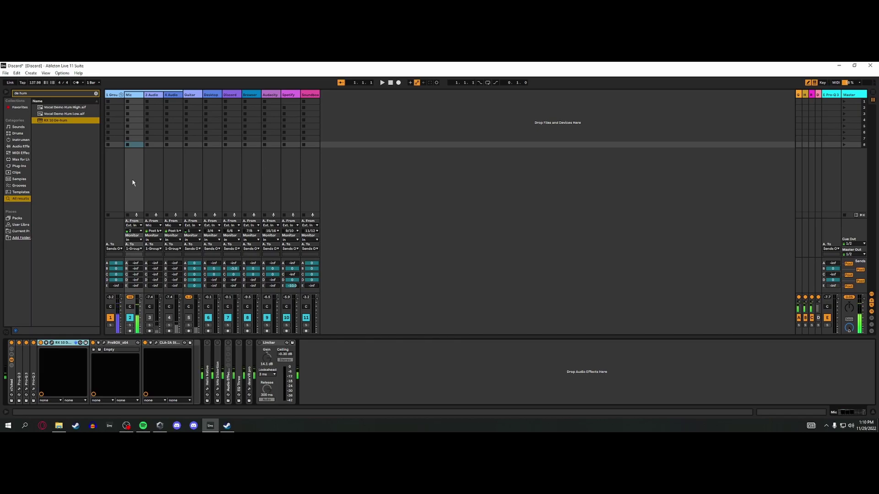
# - Glance at the 3 Audio chain, then return to Mic and bring up RX 10 De-hum's options
pyautogui.click(39, 343)
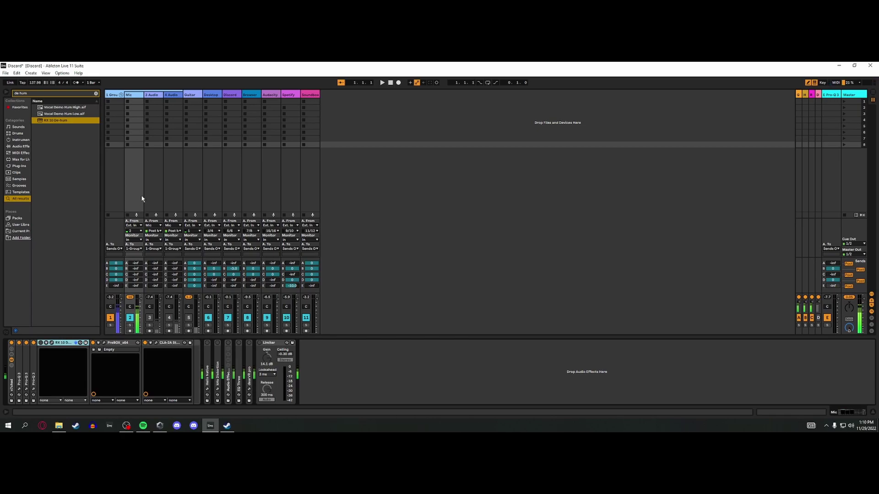
pyautogui.click(153, 321)
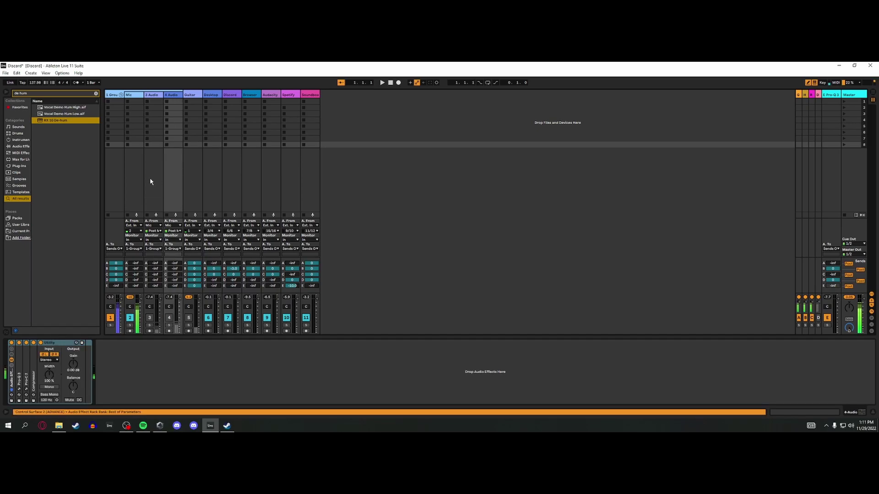
pyautogui.click(135, 173)
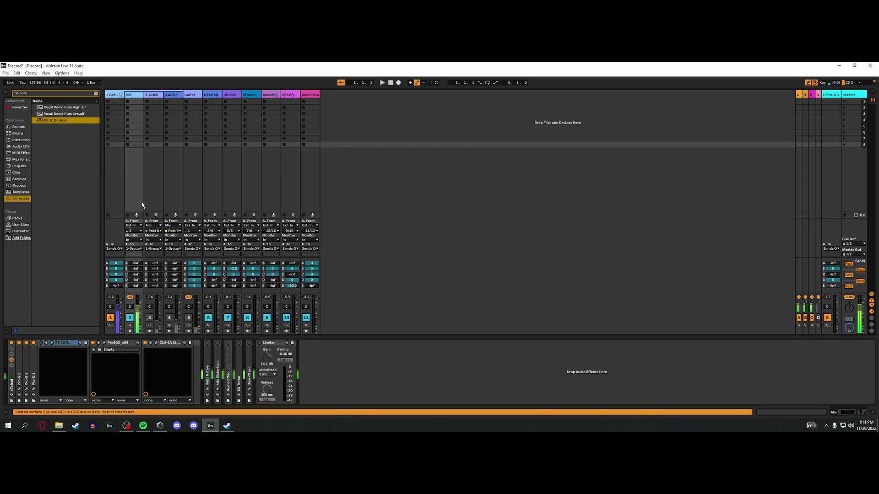
pyautogui.rightClick(61, 342)
# - Delete RX 10 De-hum, then review the first Pro-Q 3 with a bypass comparison and close it
pyautogui.click(73, 304)
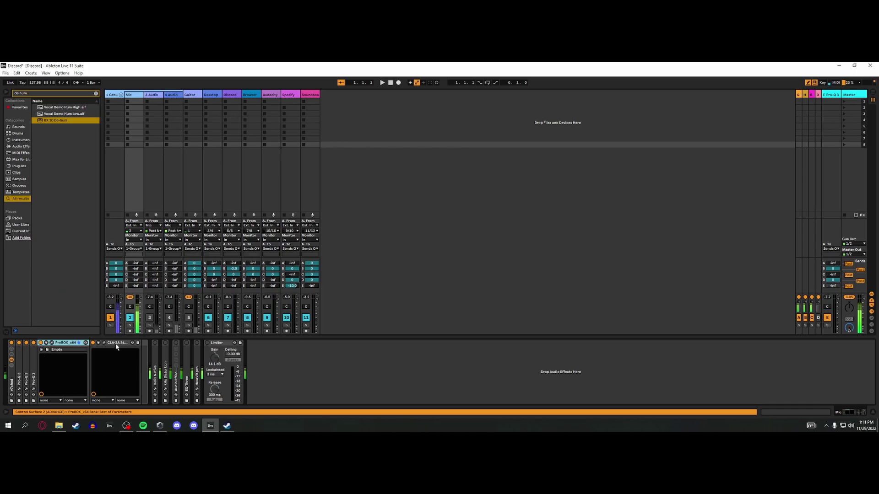
pyautogui.click(18, 388)
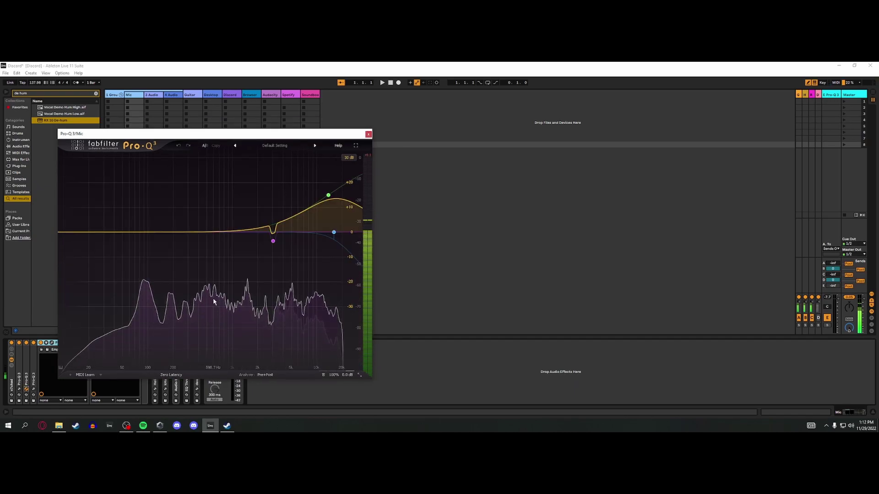
pyautogui.moveTo(183, 134); pyautogui.dragTo(404, 119)
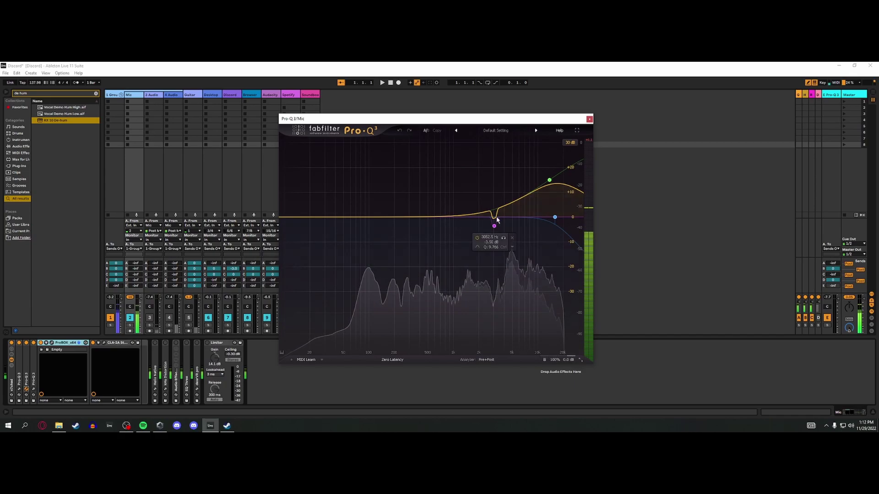
pyautogui.click(27, 343)
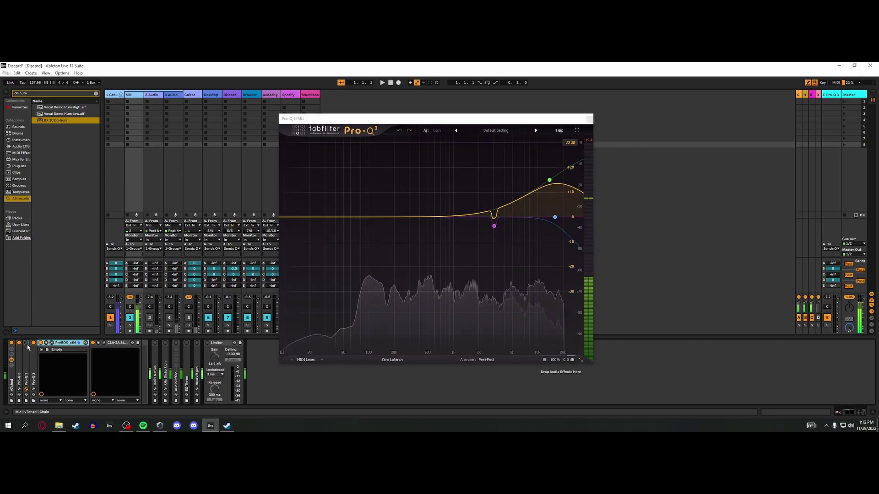
pyautogui.moveTo(535, 187)
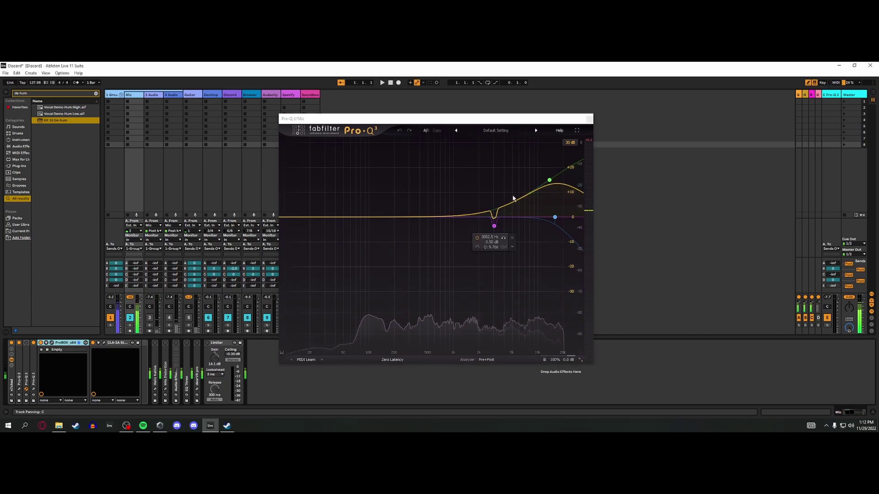
pyautogui.moveTo(572, 200)
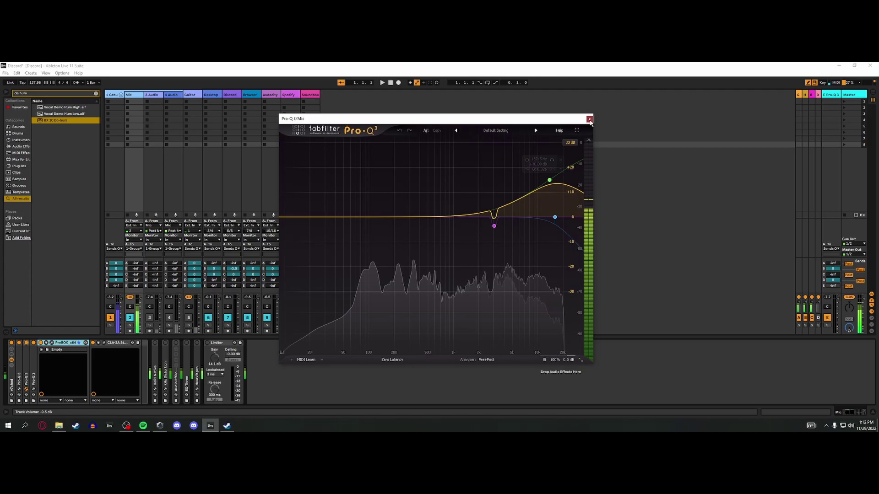
pyautogui.click(590, 120)
# - Review the second Pro-Q 3's notch bands, close it, and bring up the PreBOX window
pyautogui.click(33, 389)
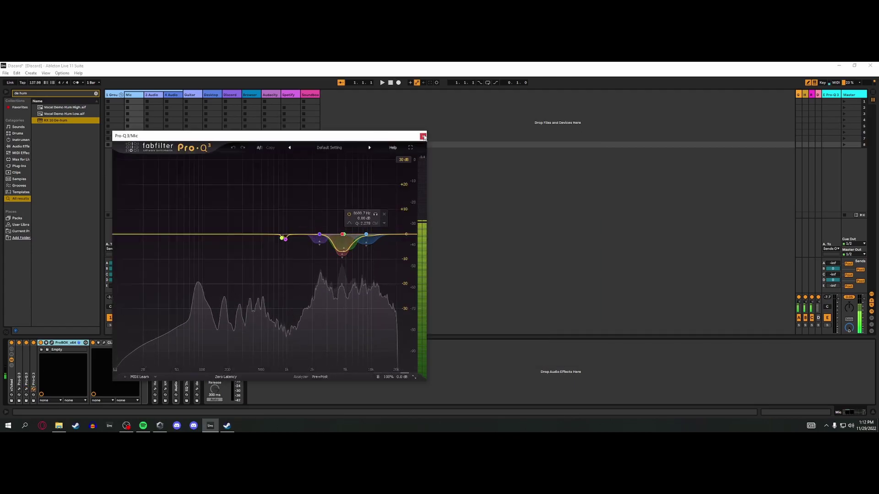
pyautogui.click(423, 136)
pyautogui.click(52, 342)
# - Reposition PreBOX, nudge its tape model setting slightly, and close it
pyautogui.moveTo(431, 268); pyautogui.dragTo(513, 225)
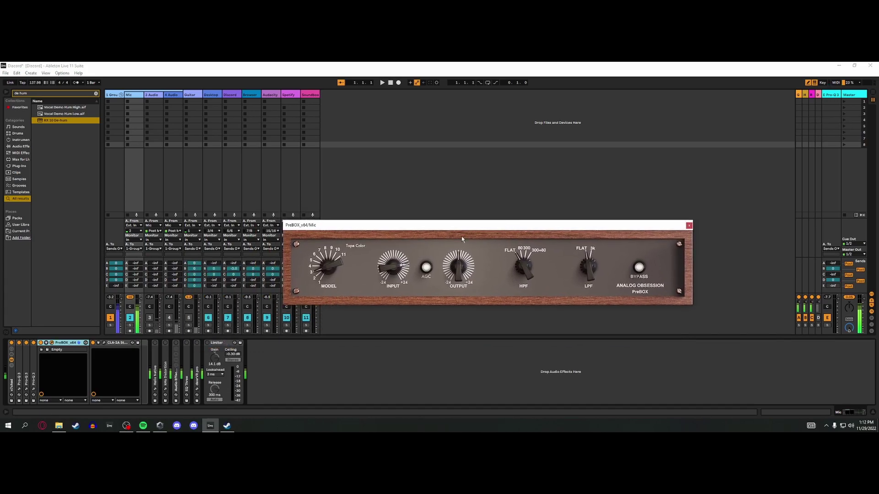
pyautogui.moveTo(346, 257); pyautogui.dragTo(341, 251)
pyautogui.click(688, 225)
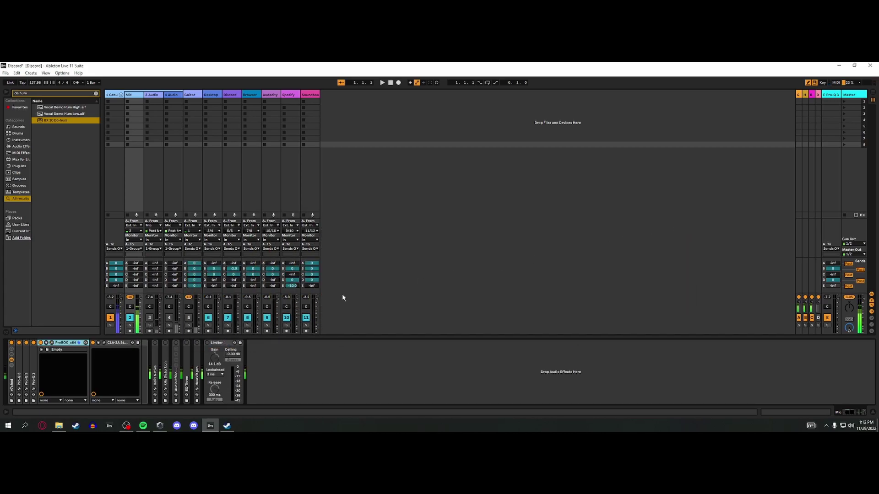
# - Check CLA-2A, deactivate the Mic rack's third chain, and show 3 Audio's parallel rack
pyautogui.click(104, 343)
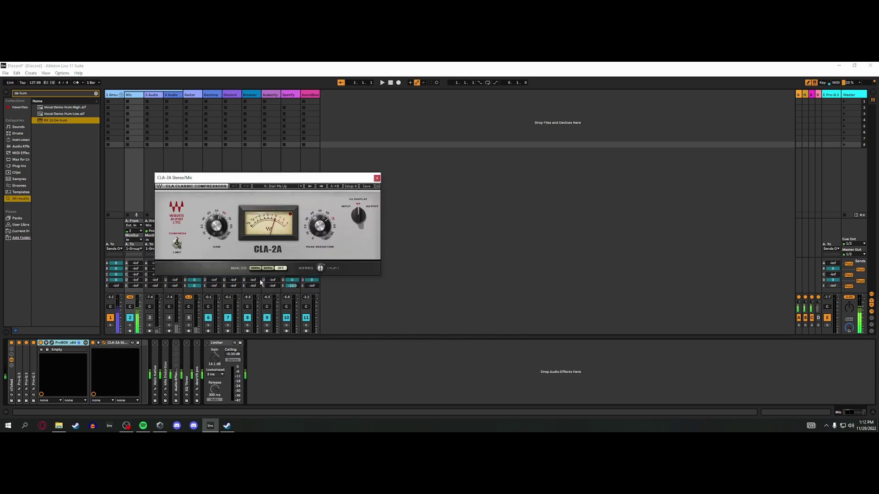
pyautogui.click(377, 177)
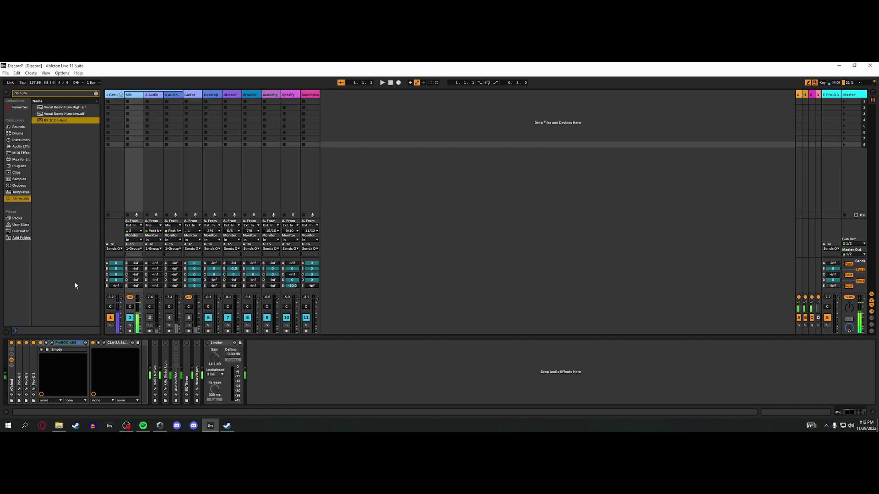
pyautogui.click(26, 344)
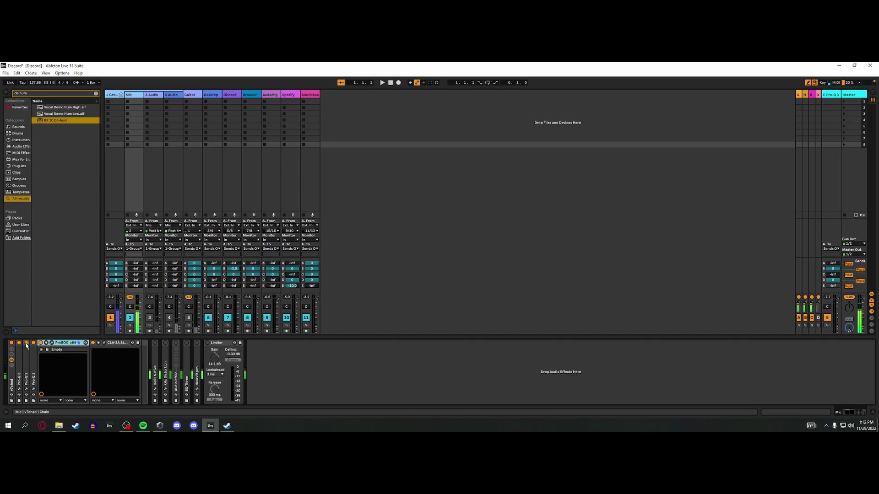
pyautogui.click(152, 186)
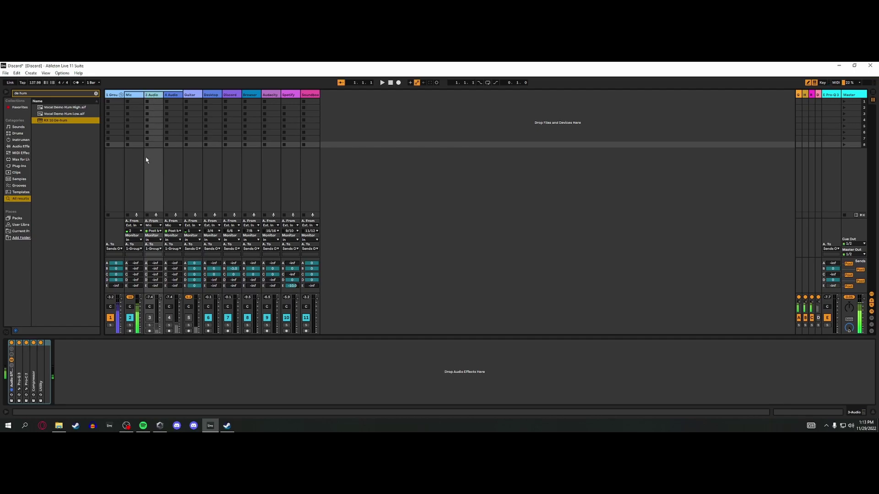
pyautogui.click(119, 94)
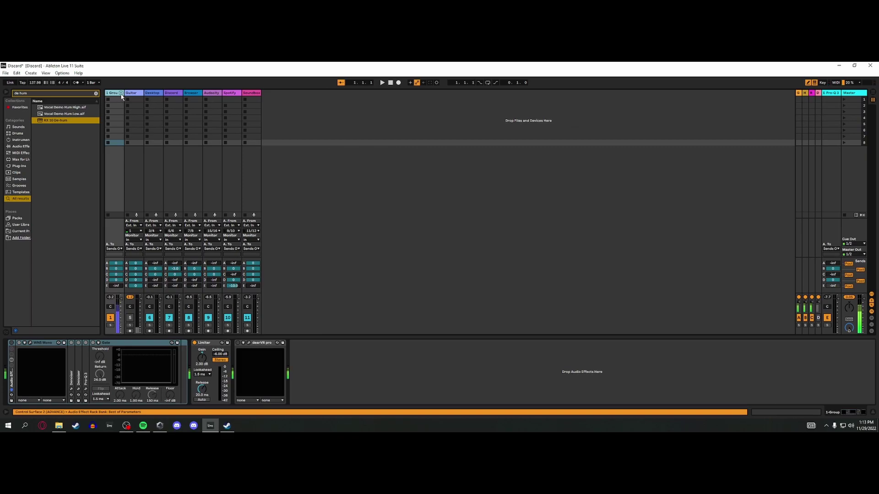
pyautogui.click(153, 225)
pyautogui.click(135, 178)
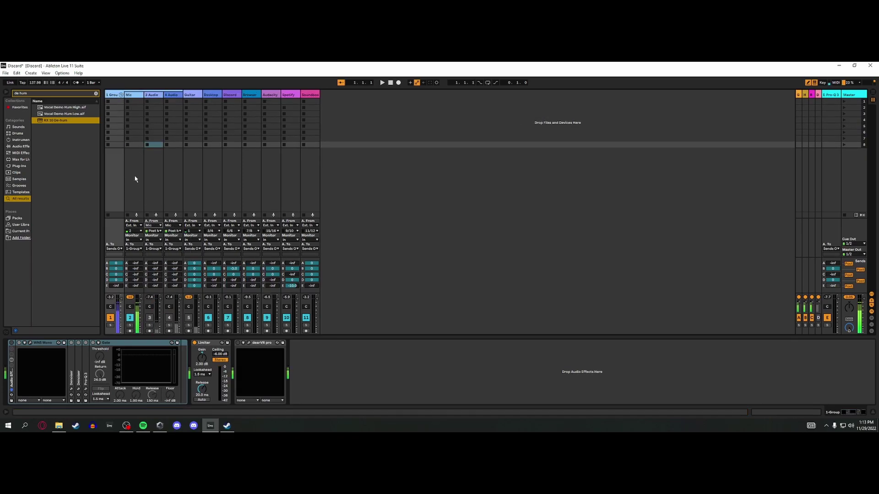
pyautogui.click(166, 184)
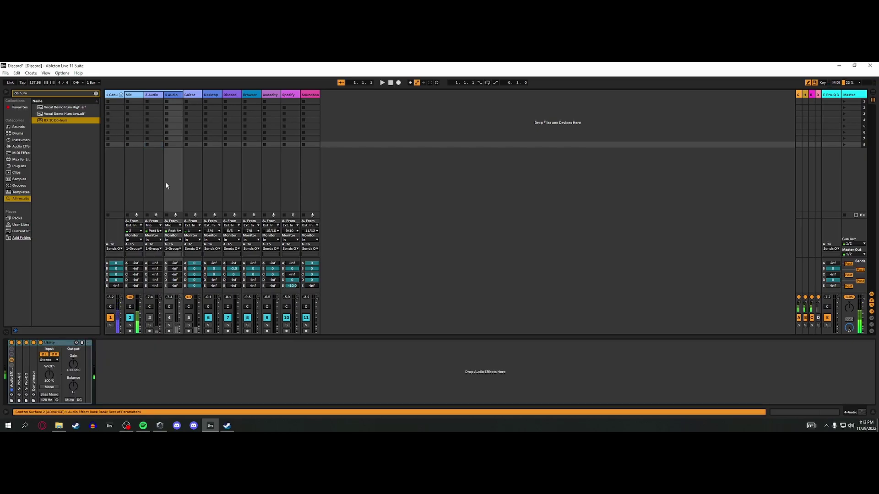
pyautogui.click(153, 180)
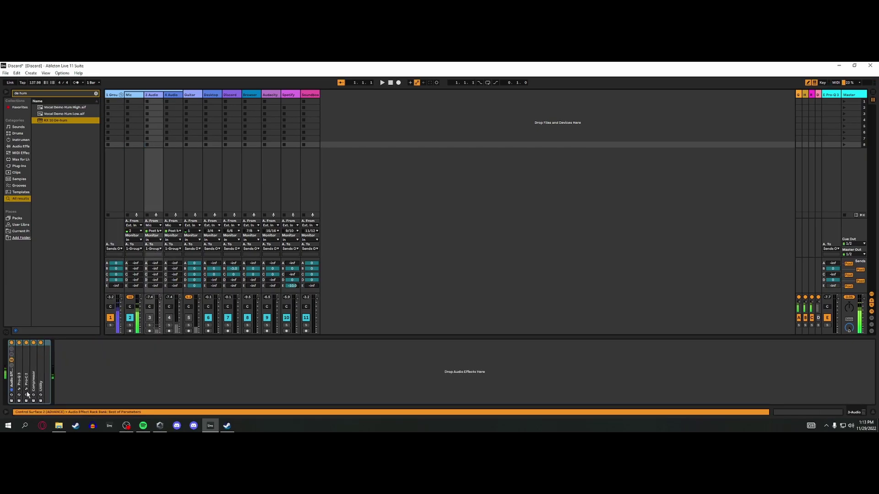
pyautogui.click(19, 389)
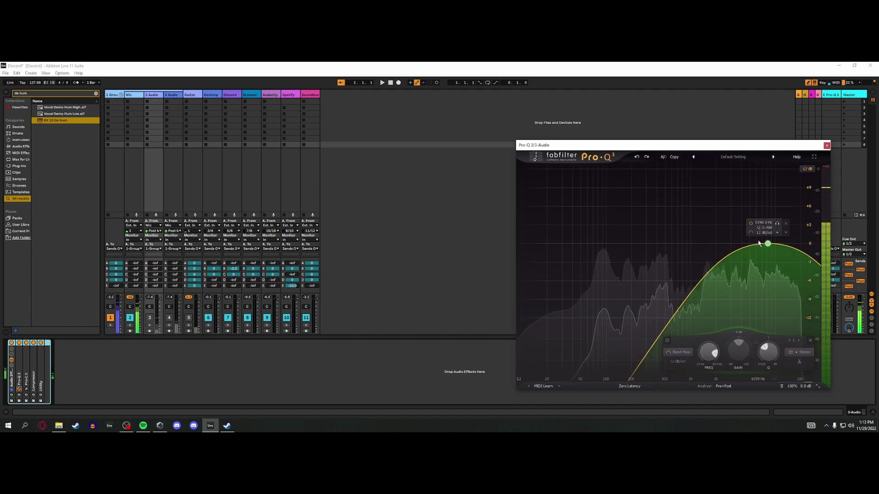
pyautogui.hotkey('ctrl', 'alt', 'p')
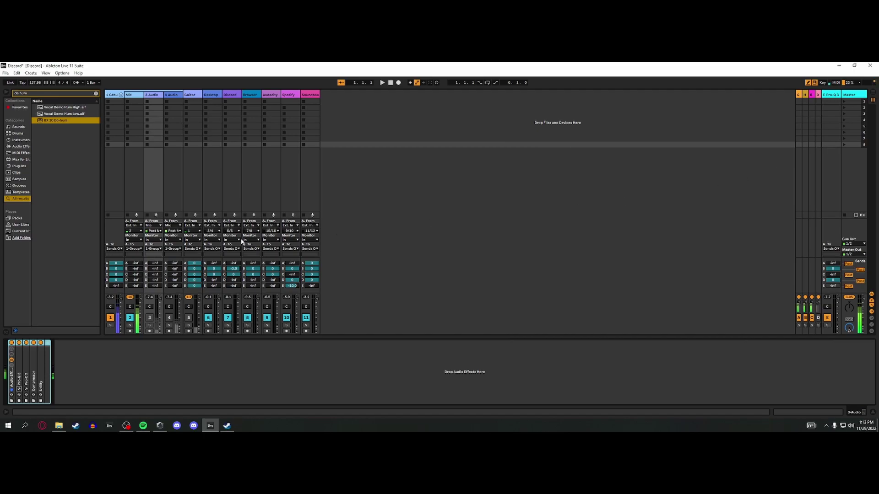
pyautogui.click(72, 291)
# - Open 3 Audio's Pro-C 2, unmute the track, and try 4x oversampling
pyautogui.click(25, 394)
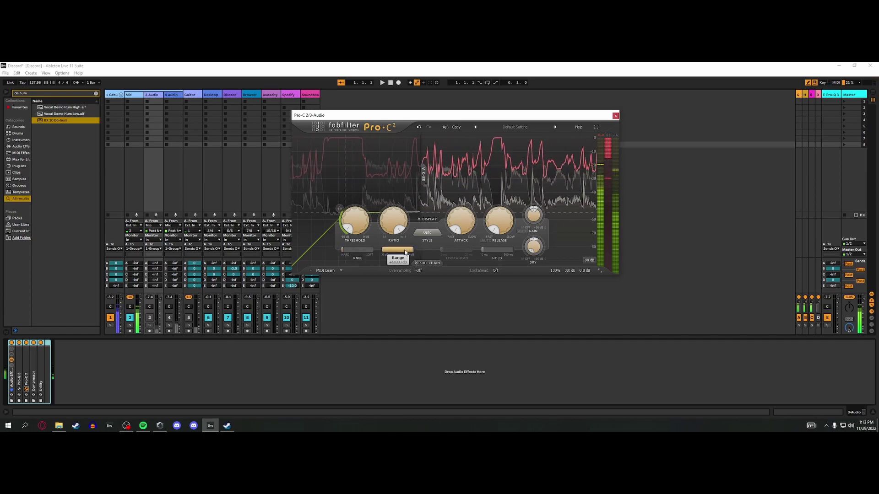
pyautogui.click(153, 318)
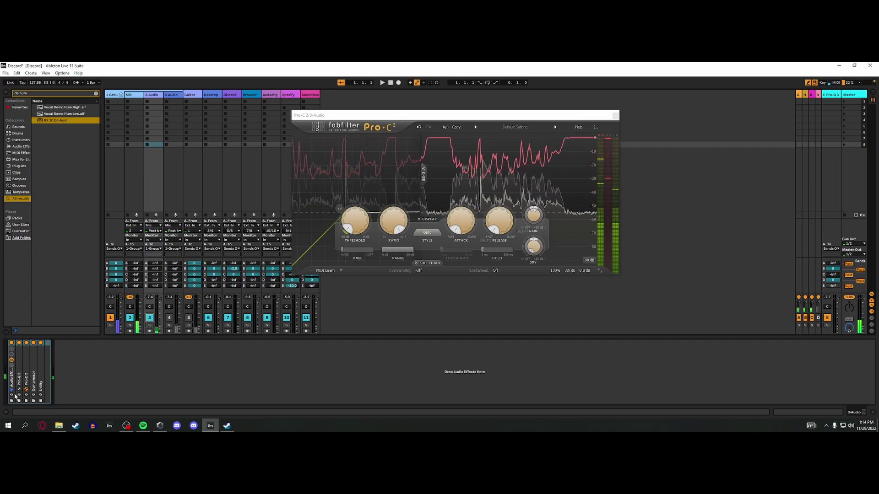
pyautogui.click(419, 270)
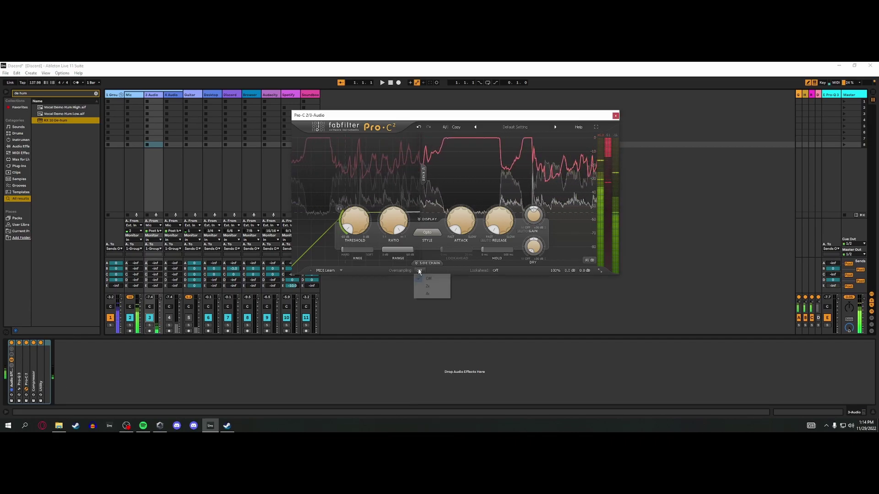
pyautogui.click(420, 284)
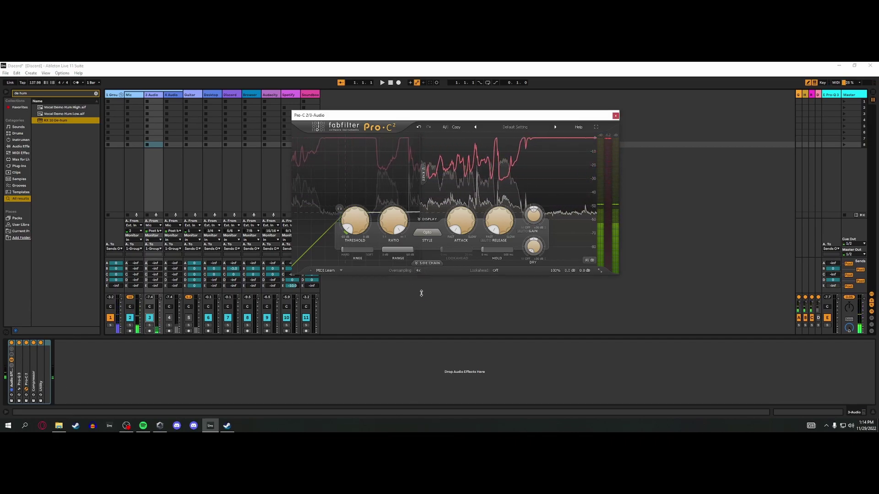
# - Switch Pro-C 2 oversampling back to Off and close its window
pyautogui.click(417, 270)
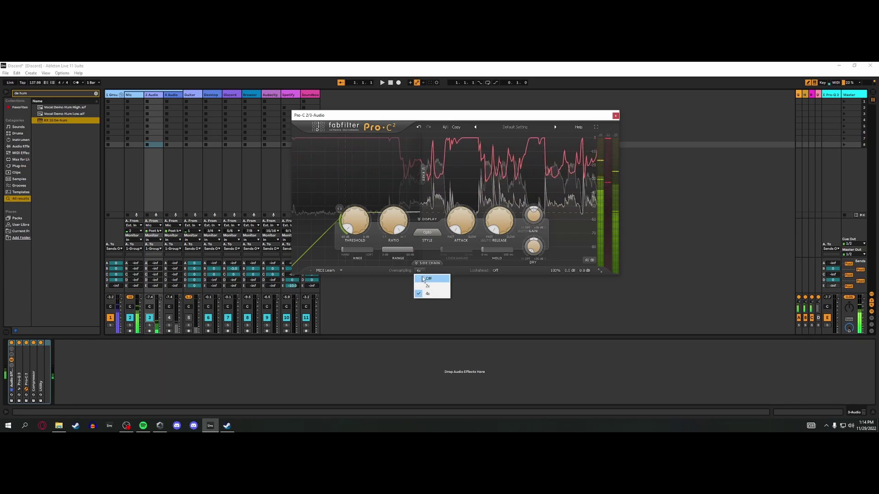
pyautogui.click(423, 279)
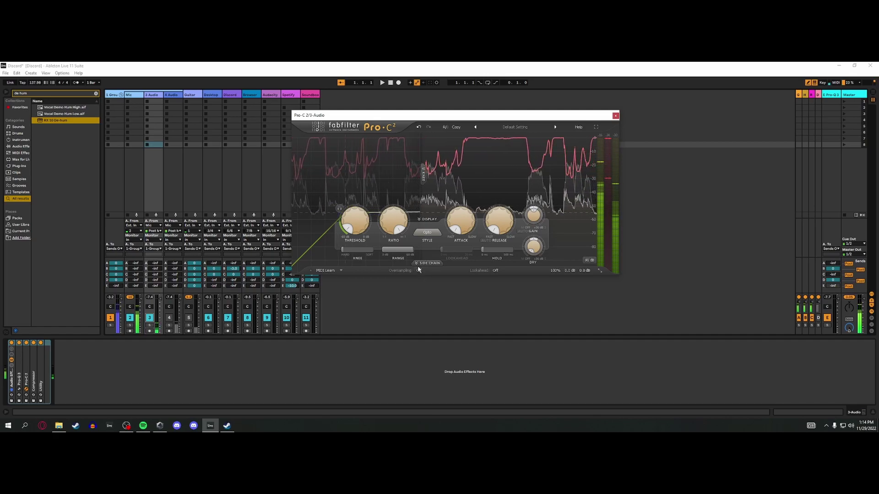
pyautogui.click(615, 116)
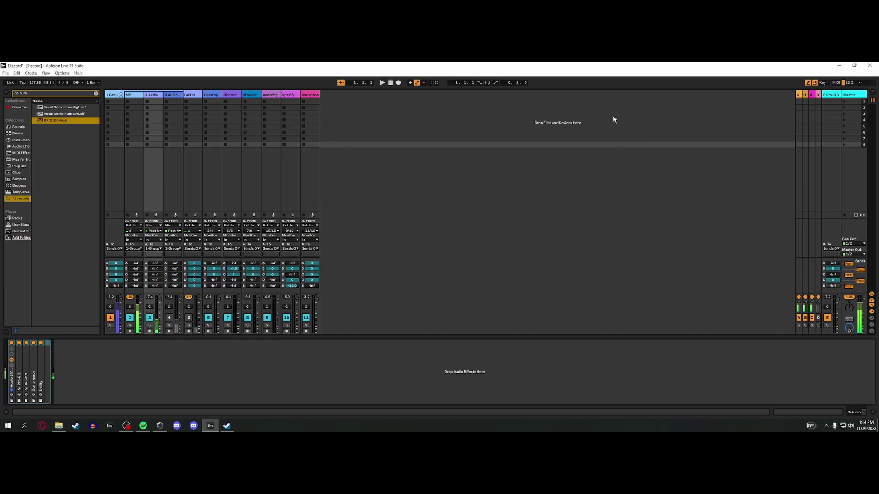
pyautogui.click(27, 389)
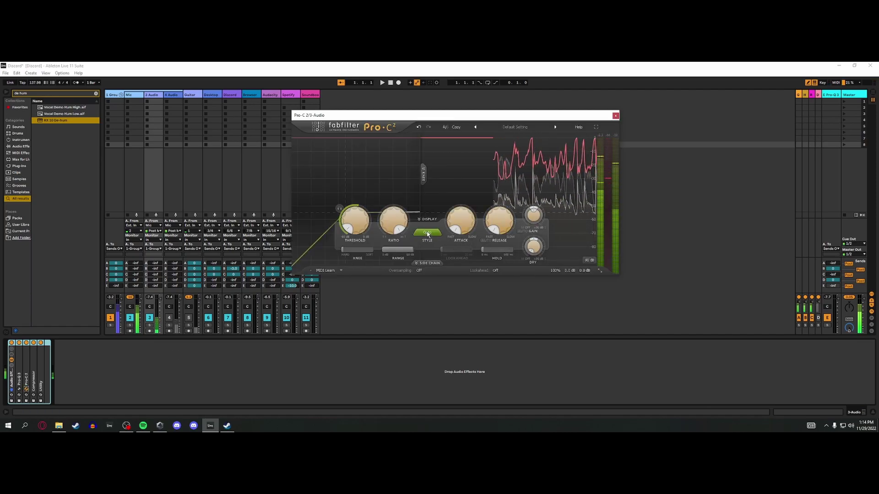
pyautogui.hotkey('ctrl', 'alt', 'p')
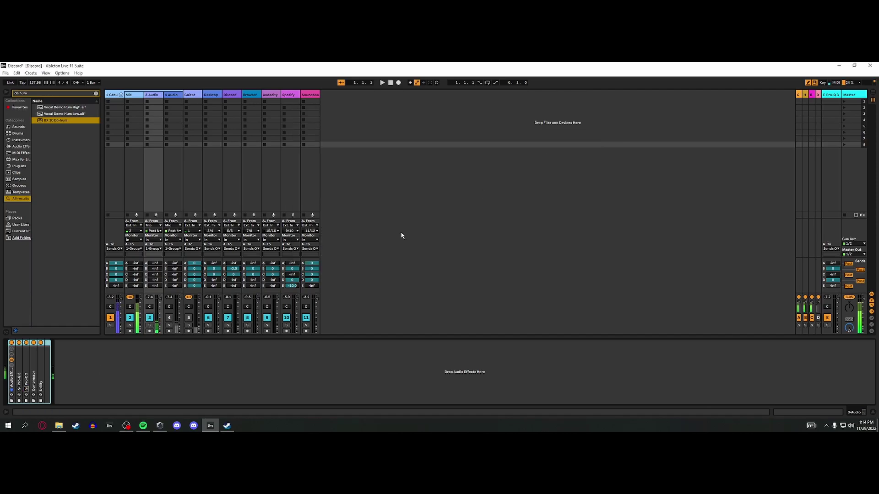
# - Inspect 3 Audio's stock Compressor and Utility settings, then select track 4 Audio
pyautogui.click(34, 378)
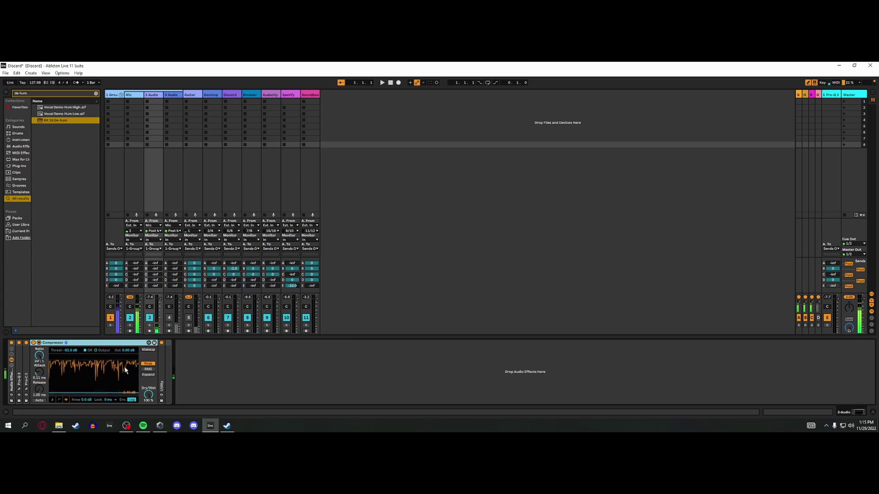
pyautogui.doubleClick(52, 343)
pyautogui.doubleClick(38, 366)
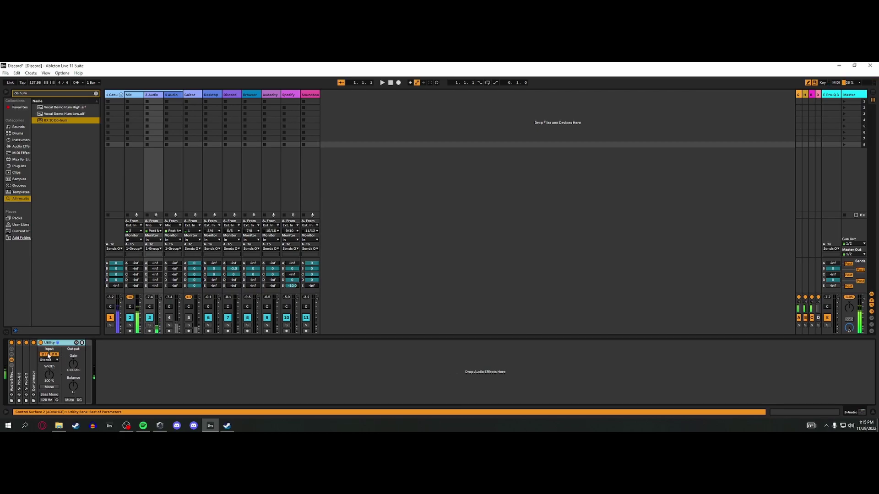
pyautogui.doubleClick(52, 344)
pyautogui.click(172, 194)
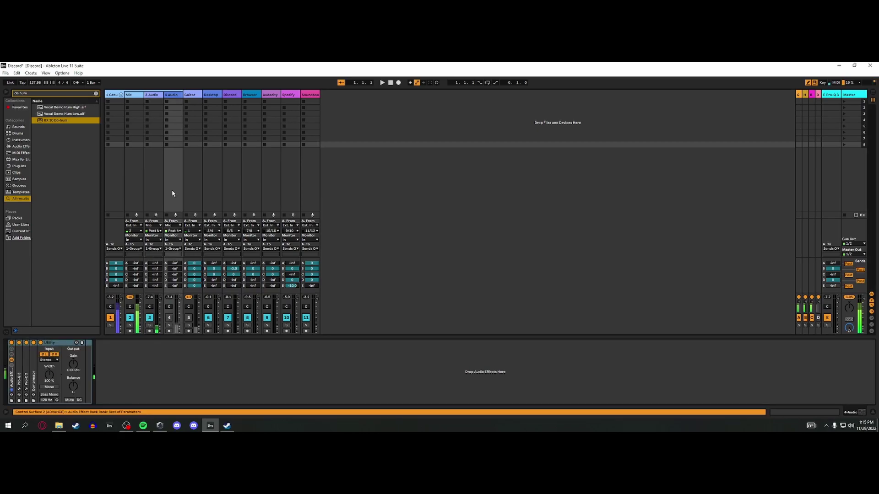
# - Glance at 4 Audio's Pro-C 2 and Compressor, then open its Pro-Q 3 high-cut EQ
pyautogui.click(26, 389)
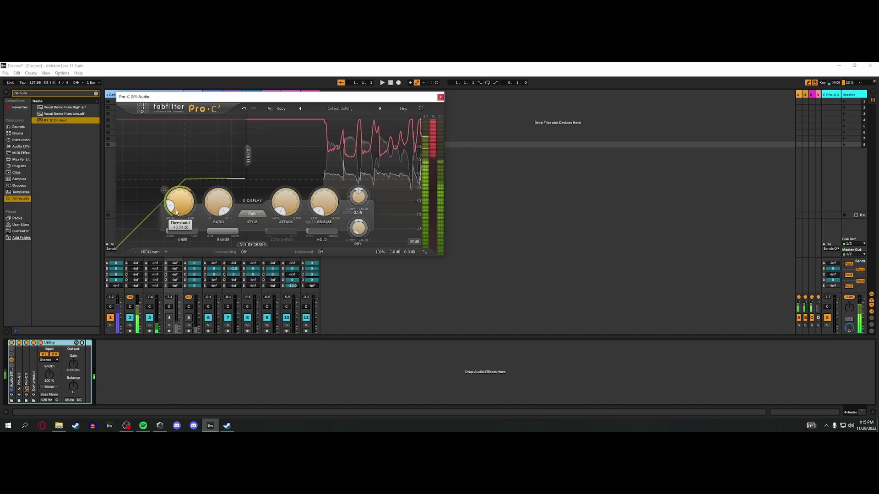
pyautogui.click(26, 388)
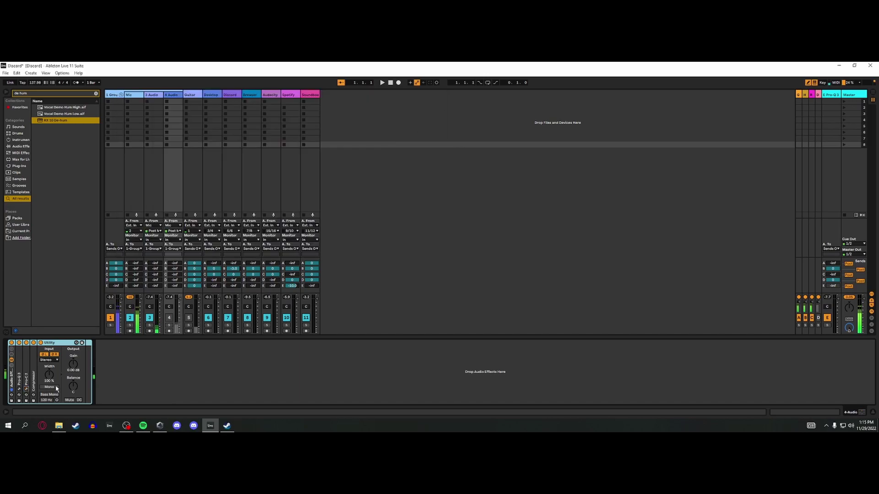
pyautogui.doubleClick(34, 379)
pyautogui.doubleClick(72, 345)
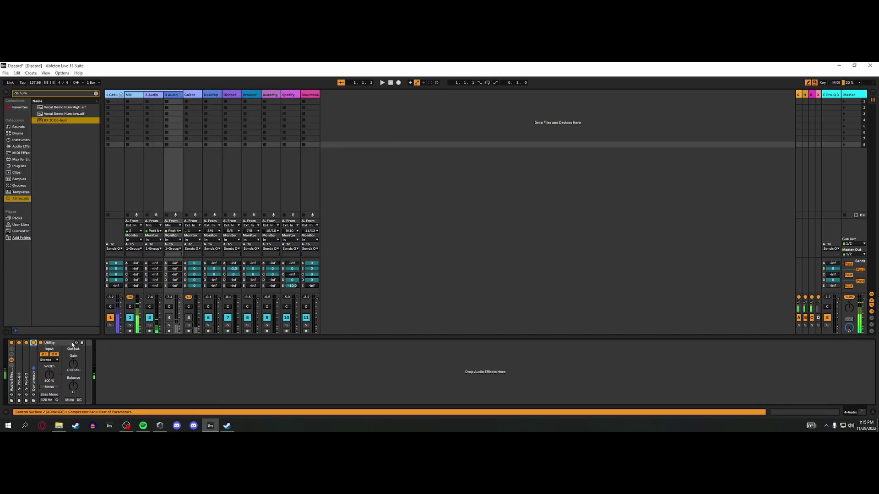
pyautogui.click(19, 389)
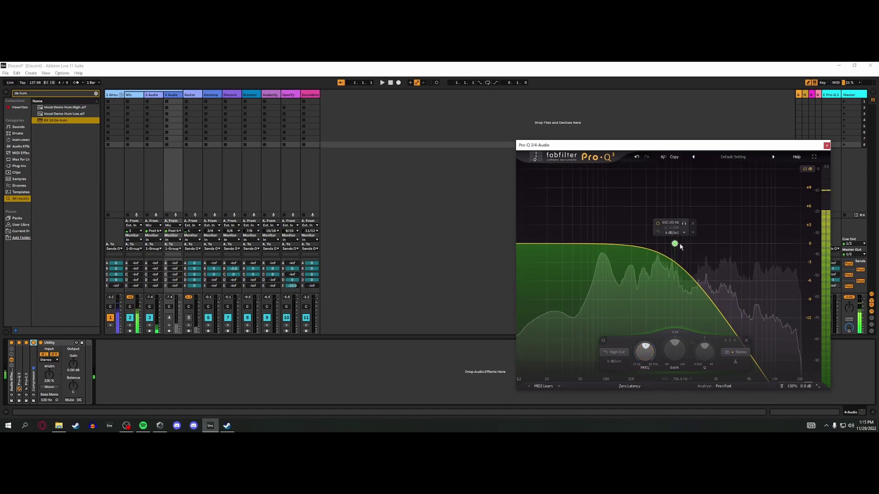
# - Move the Pro-Q 3 window and set the high cut slope to Brickwall
pyautogui.click(170, 319)
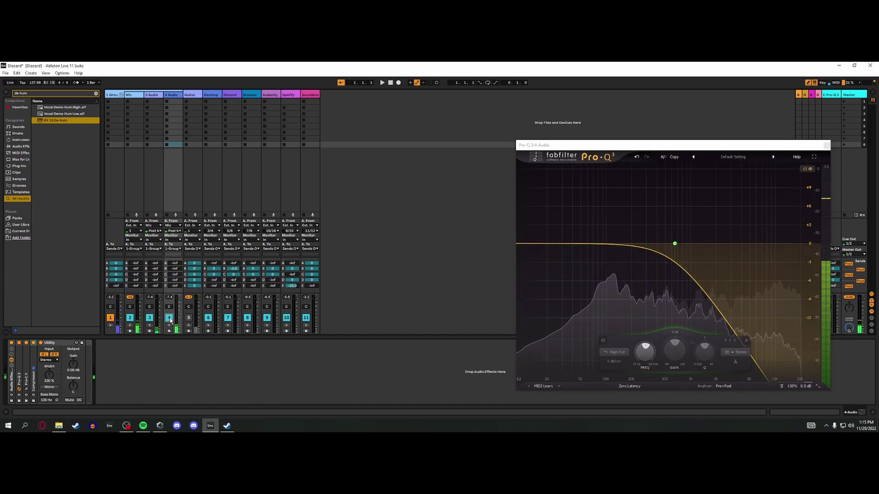
pyautogui.moveTo(704, 142); pyautogui.dragTo(498, 120)
pyautogui.moveTo(468, 220)
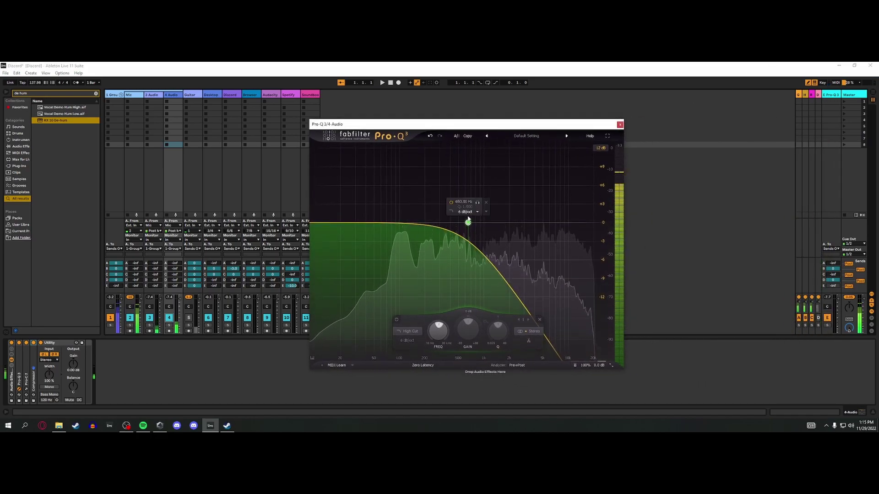
pyautogui.click(407, 340)
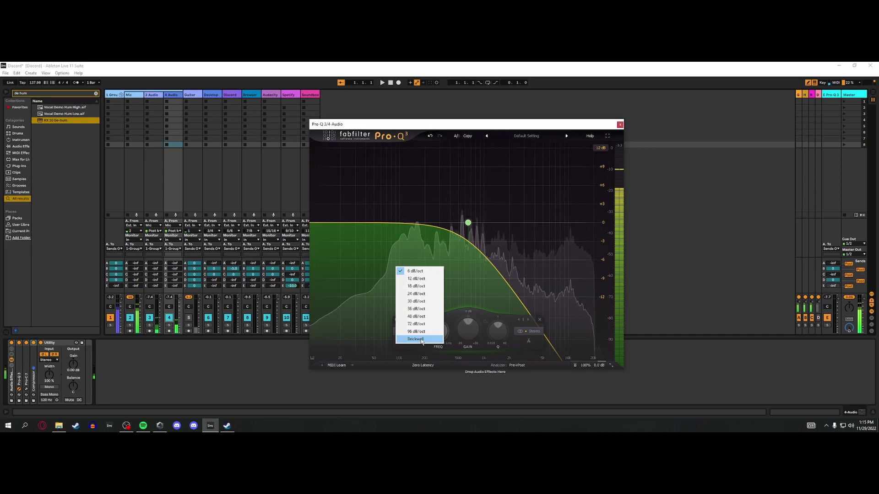
pyautogui.click(422, 339)
# - Return the high cut slope to 6 dB/oct and close the Pro-Q 3 window
pyautogui.click(414, 343)
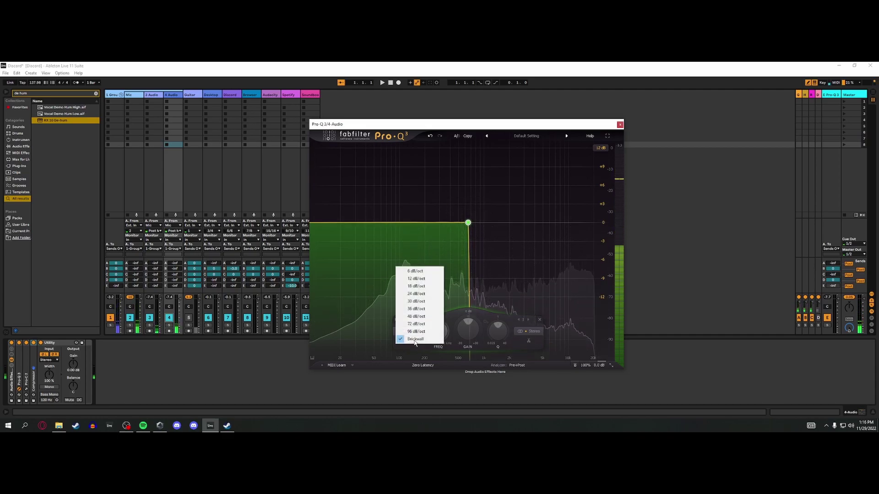
pyautogui.click(414, 342)
pyautogui.scroll(3, 408, 340)
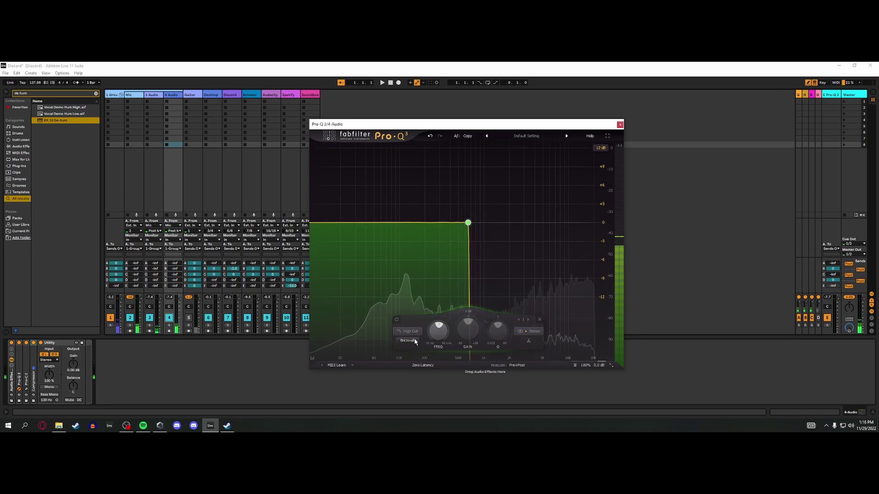
pyautogui.click(414, 342)
pyautogui.click(424, 272)
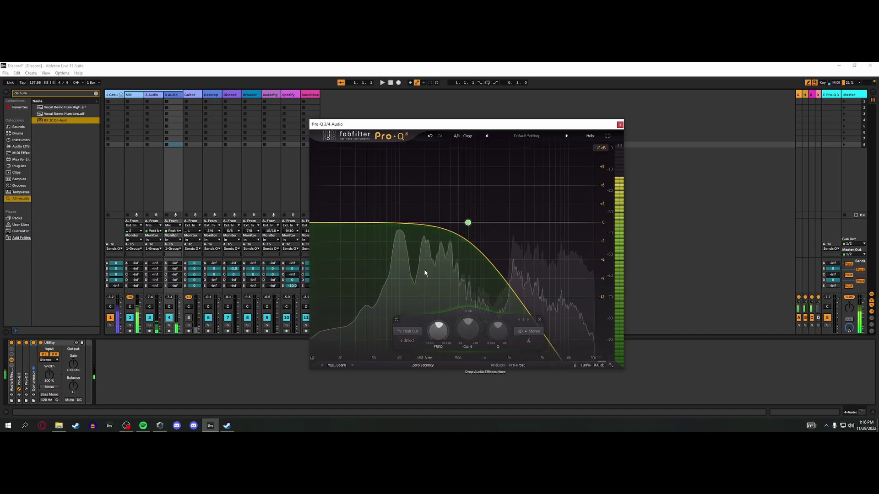
pyautogui.hotkey('ctrl', 'alt', 'p')
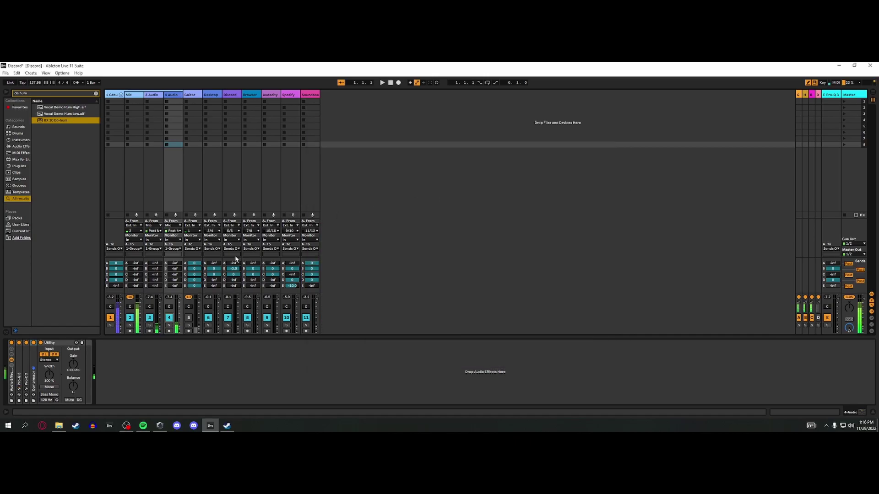
# - Switch to 1-Group, toggle one chain device, check its Pro-Q 3, then select the Mic track
pyautogui.press('Left')
pyautogui.press('Left')
pyautogui.press('Left')
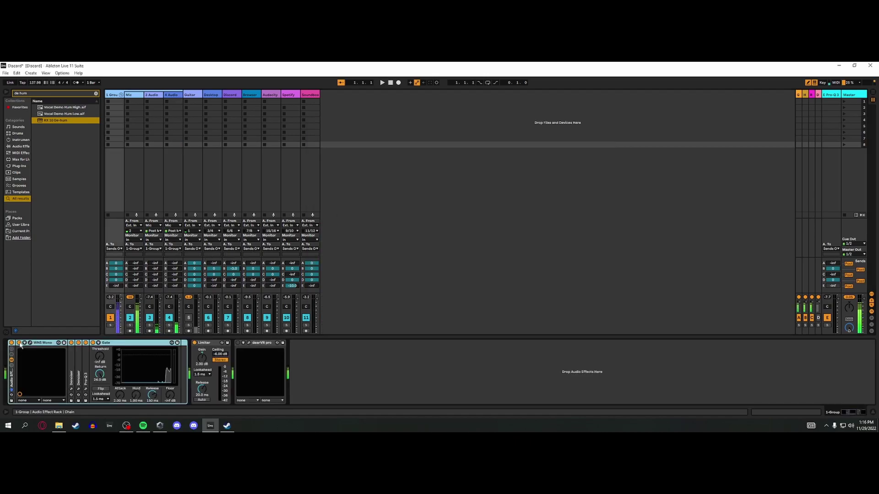
pyautogui.click(78, 343)
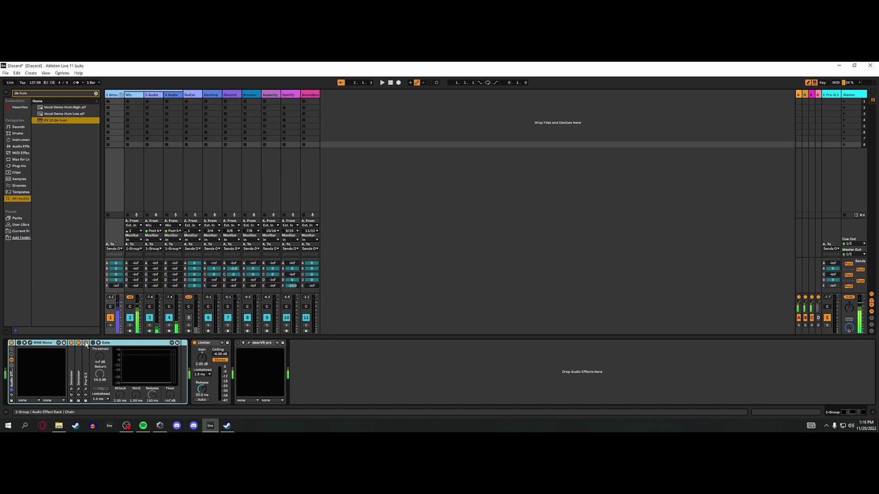
pyautogui.click(85, 390)
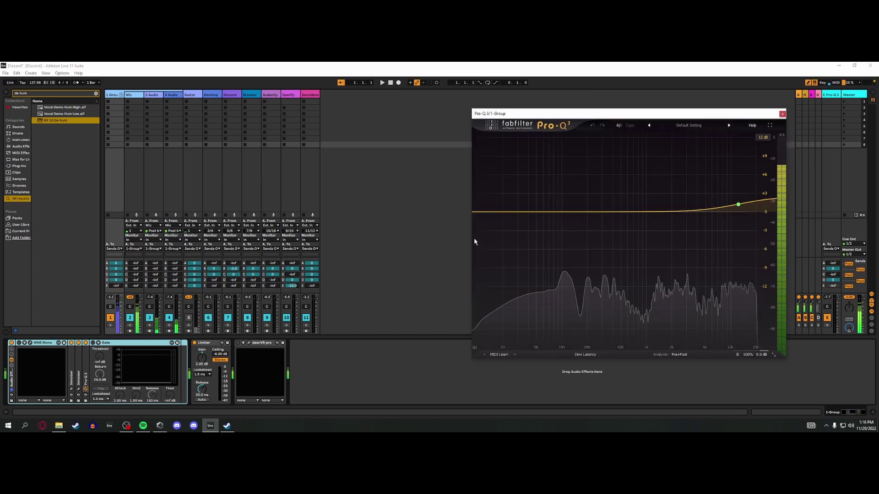
pyautogui.click(782, 112)
pyautogui.click(136, 183)
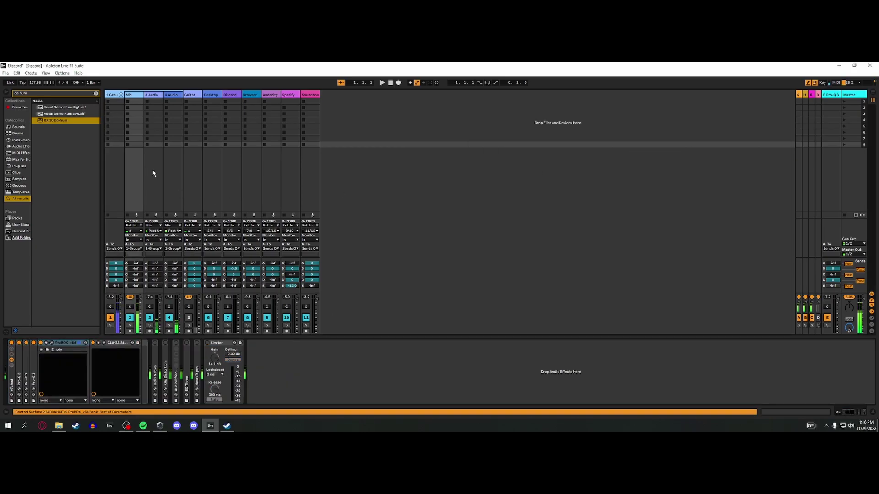
# - Go via 3 Audio back to 1-Group and open WNS Mono in its effect rack
pyautogui.click(153, 172)
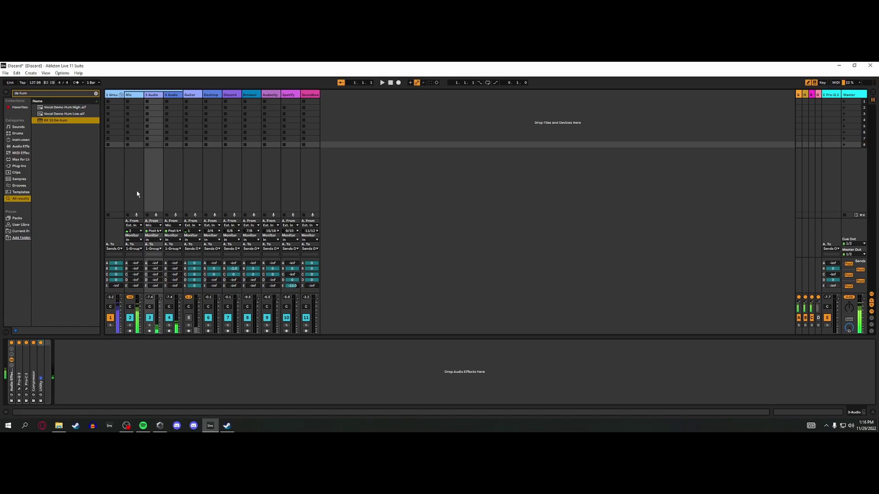
pyautogui.click(115, 197)
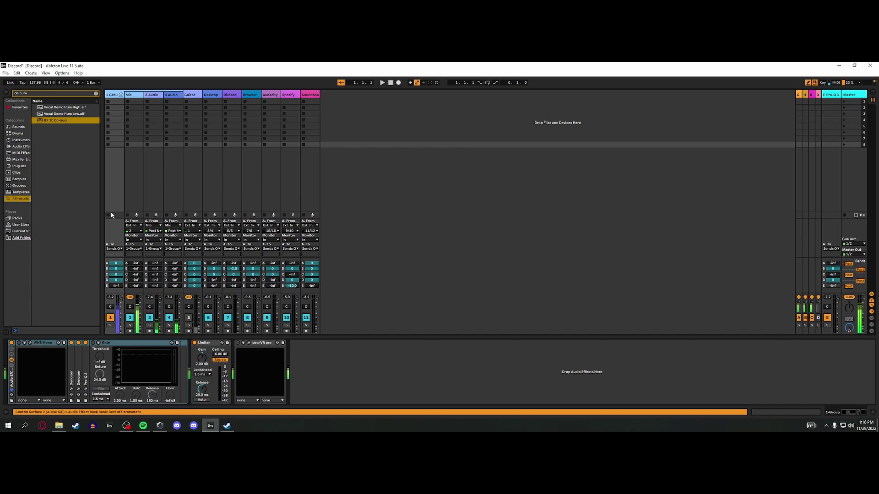
pyautogui.click(20, 344)
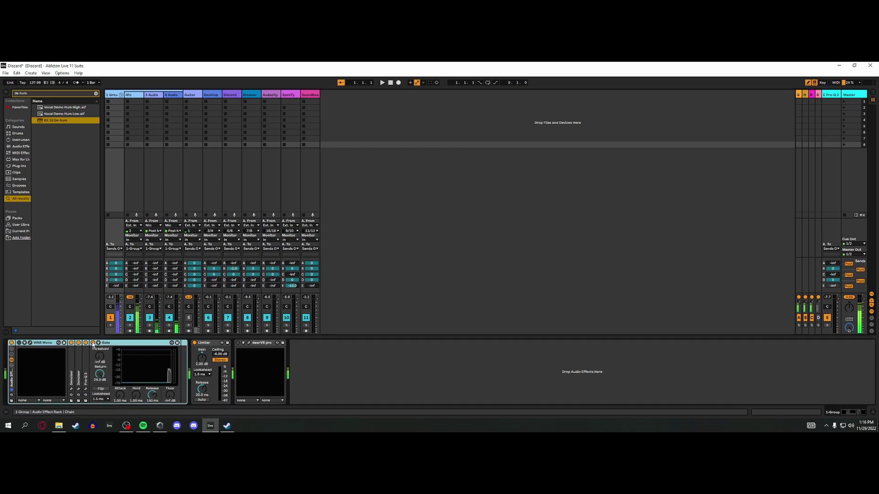
pyautogui.click(30, 343)
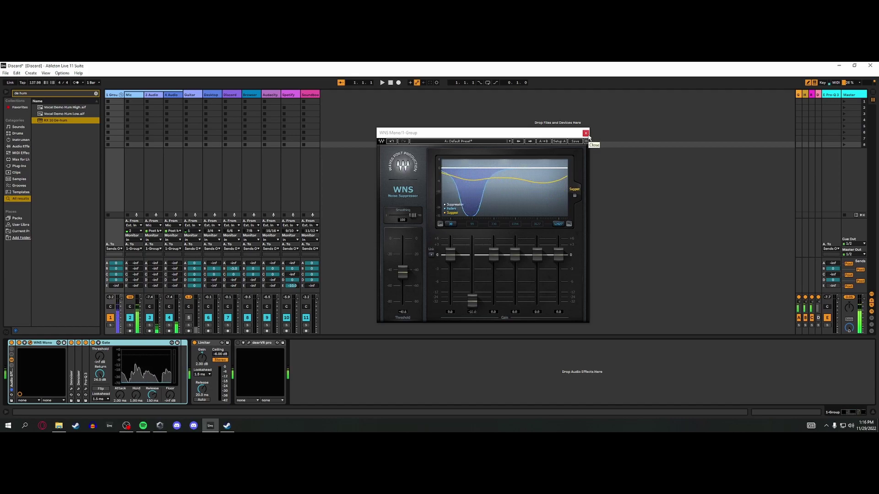
# - Close the WNS Mono noise suppressor window so the 1-Group device chain is visible
pyautogui.click(586, 134)
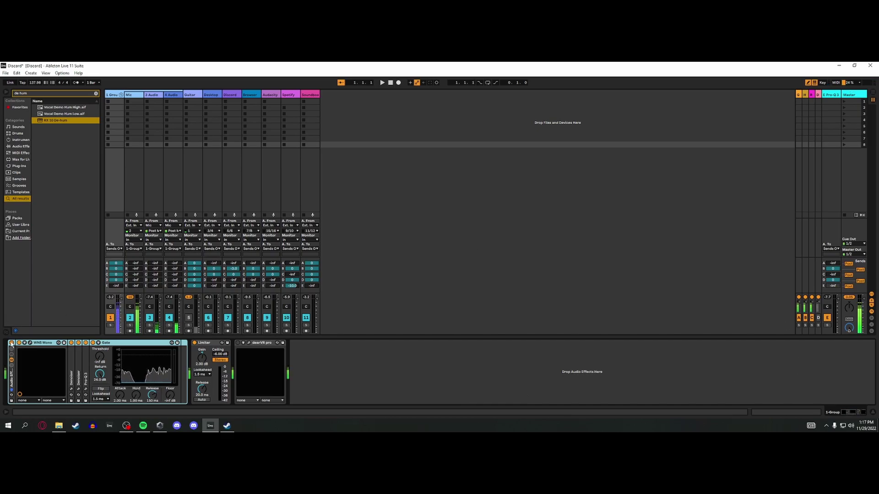
pyautogui.click(181, 321)
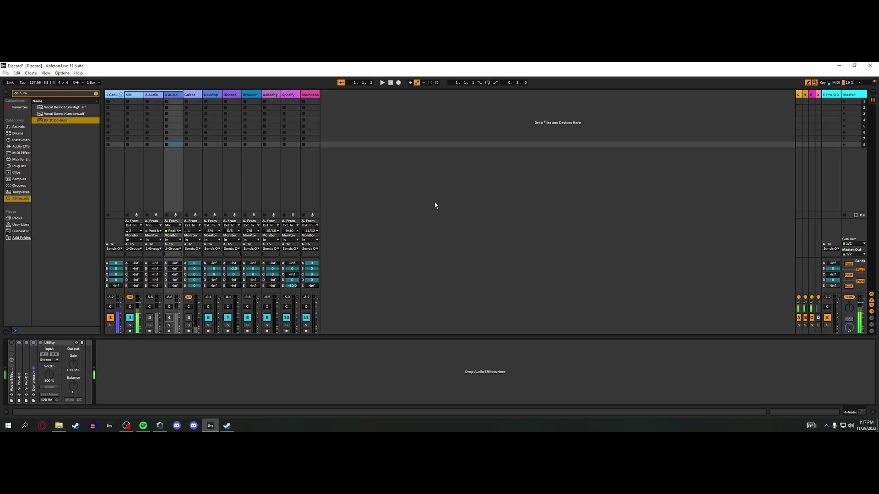